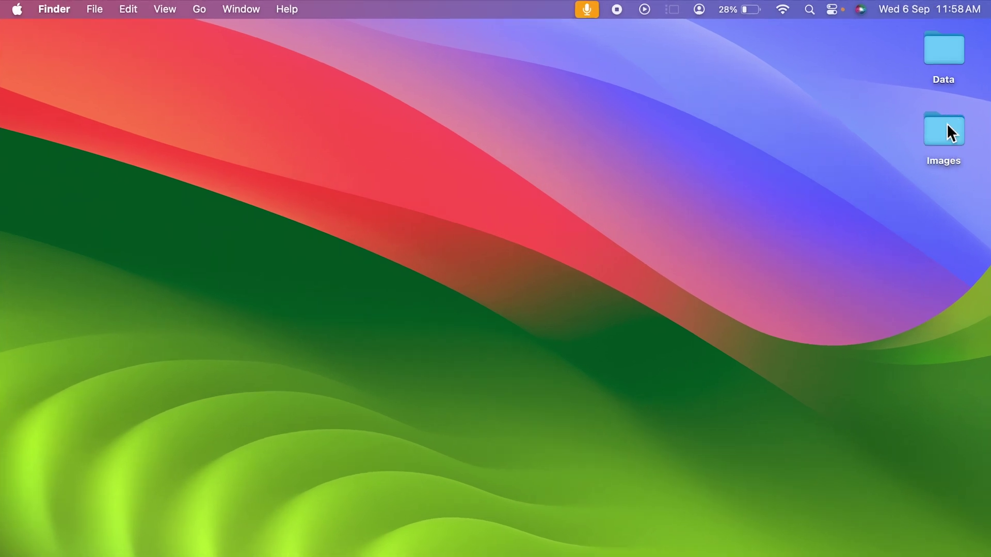
Open the desktop Images folder and select A.JPG
double_click(947, 124)
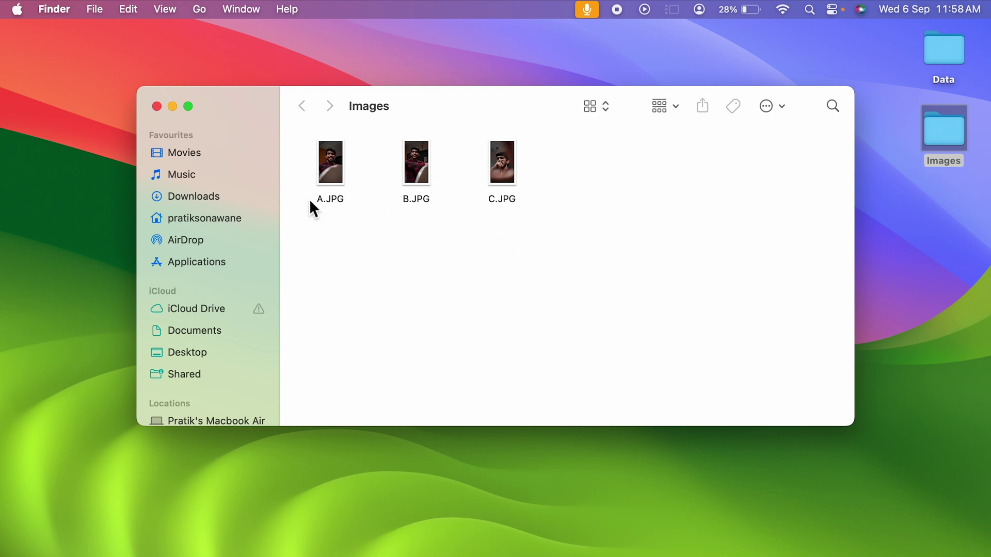
click(333, 200)
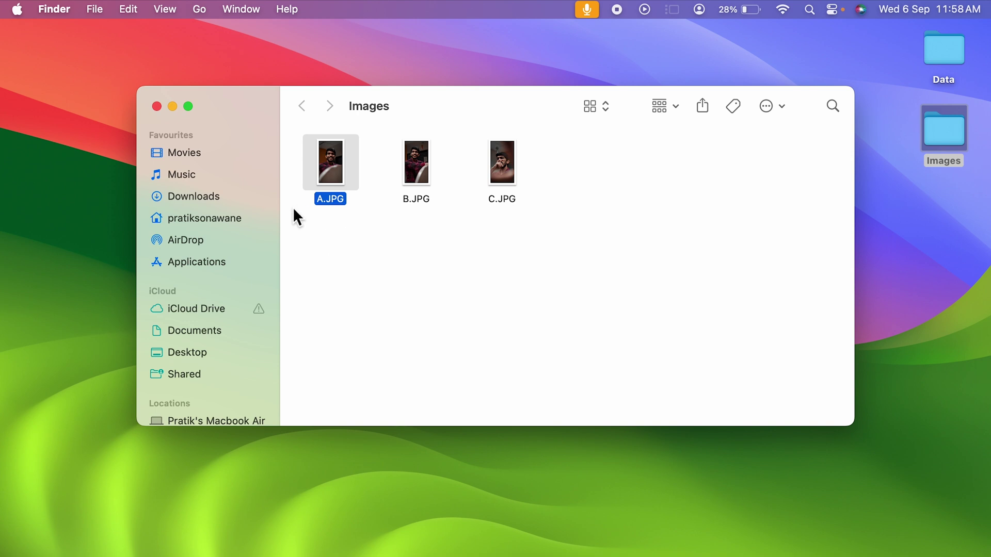
Copy A.JPG's full path with the Option-revealed Copy “A.JPG” as Pathname item
right_click(330, 199)
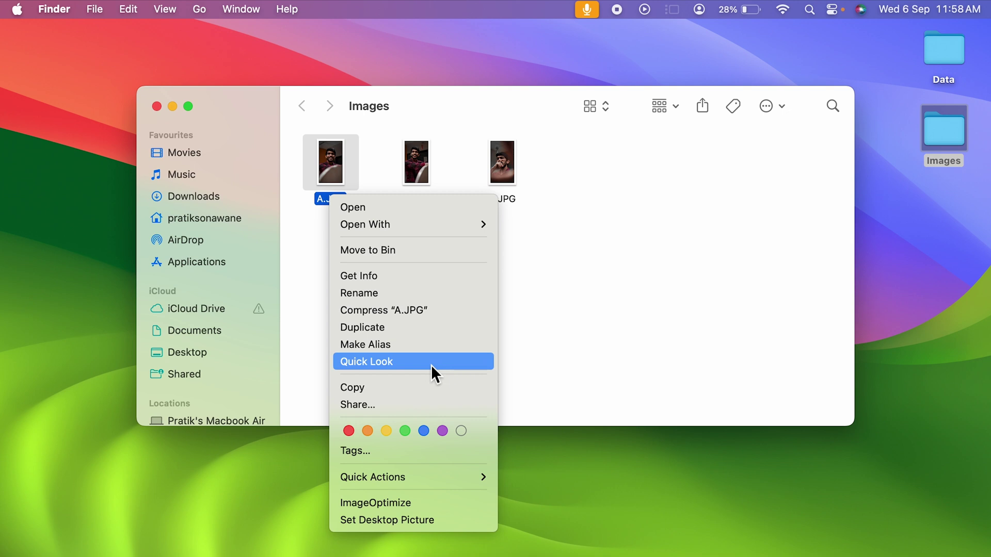
key(alt)
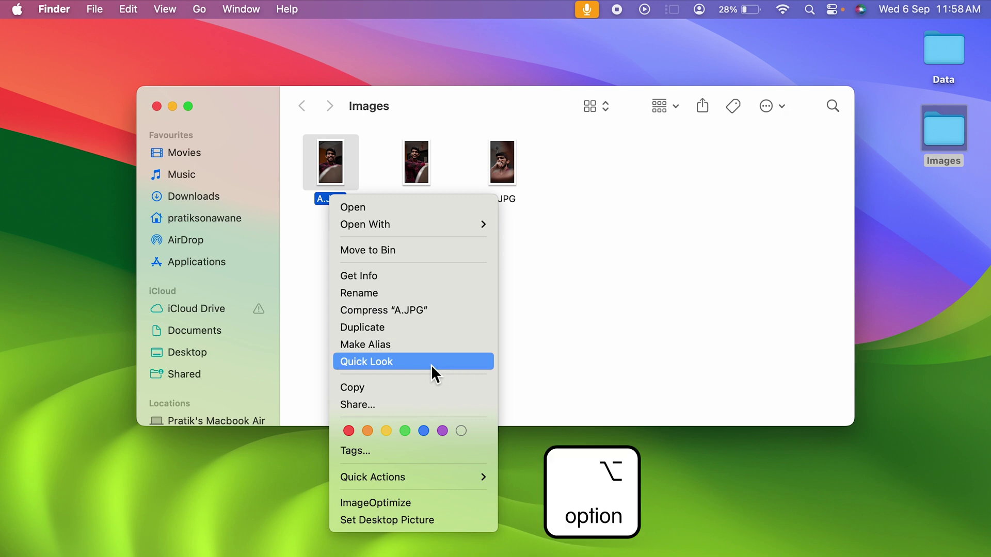
key(alt)
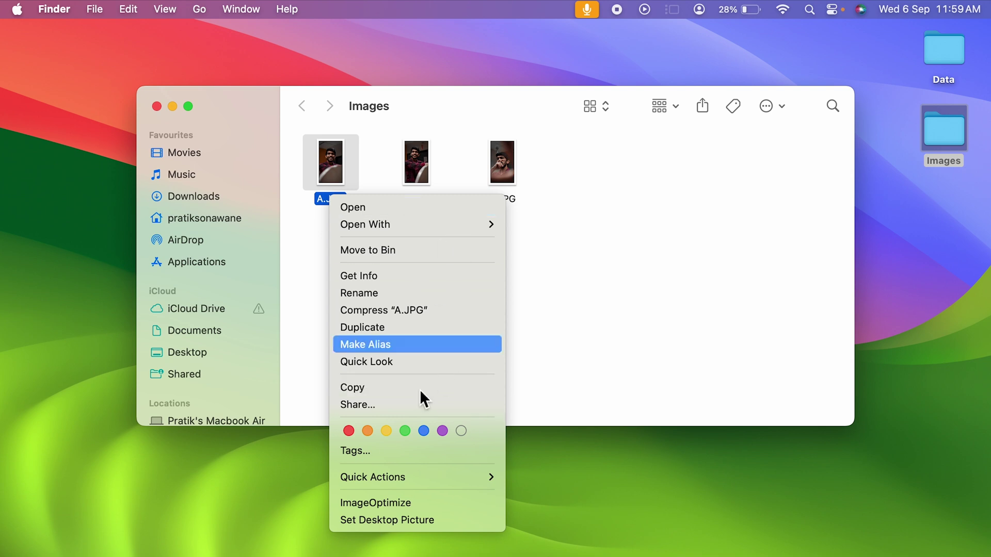
key(alt)
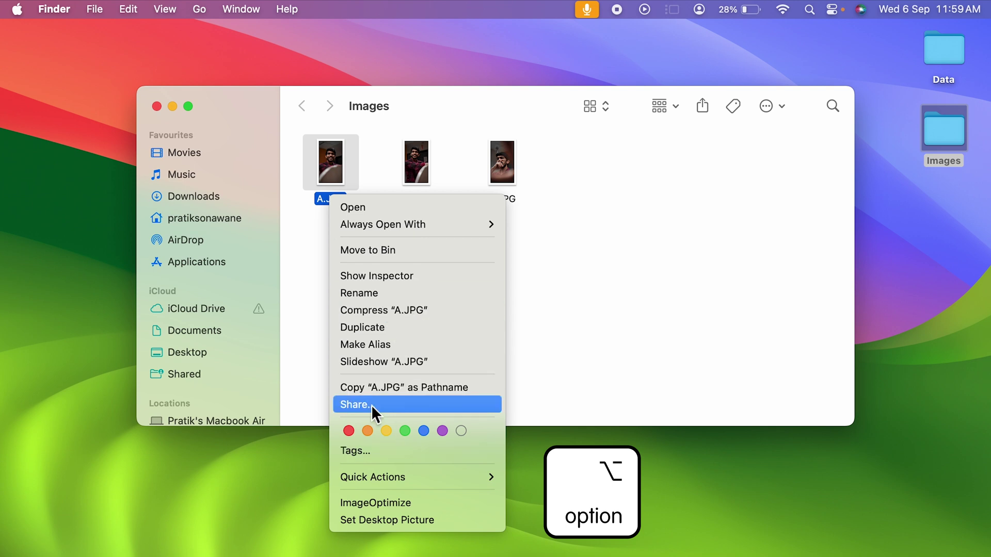
alt+click(455, 390)
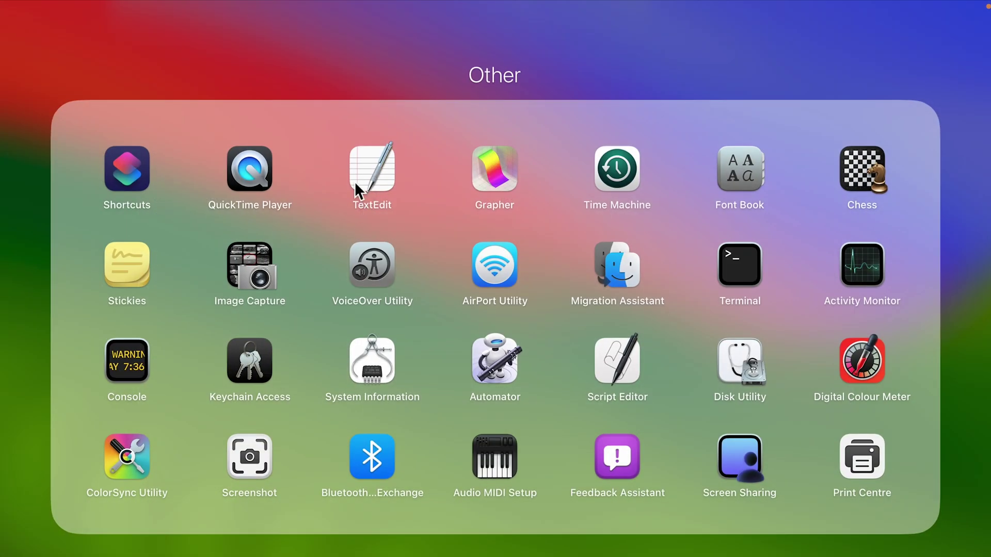
Paste A.JPG's copied path into a new TextEdit document moved beside Finder
click(372, 163)
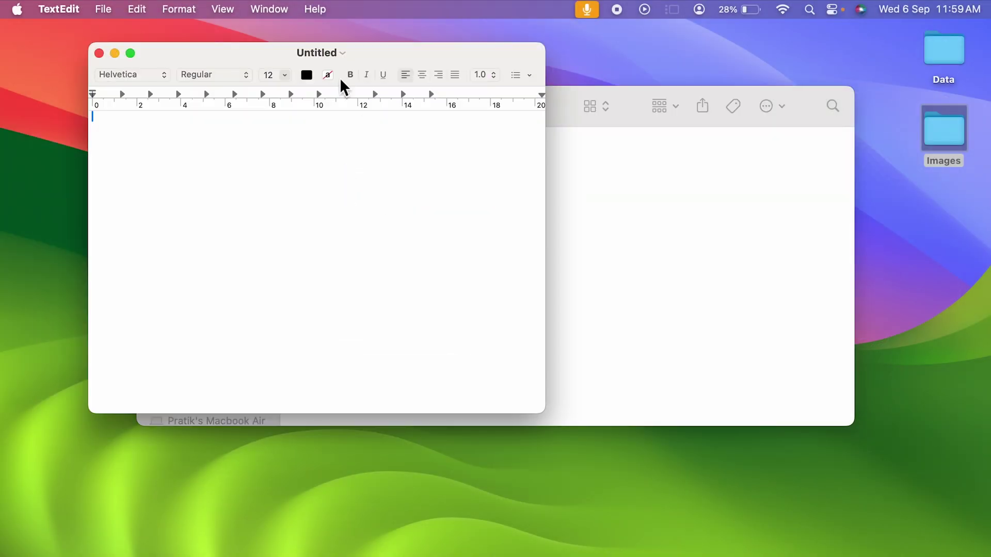
drag(230, 60, 675, 172)
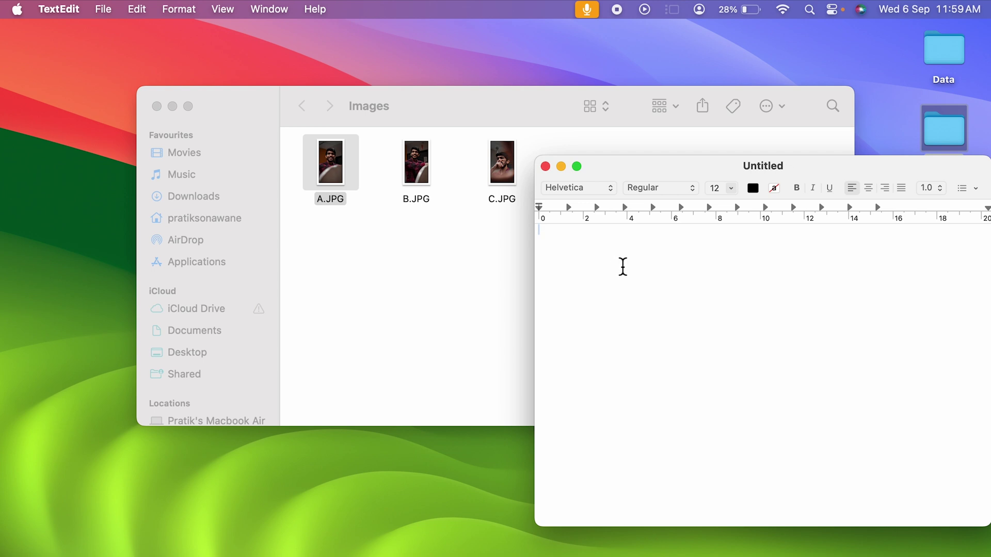
text(/Users/pratiksonawane/Desktop/Images/A.JPG)
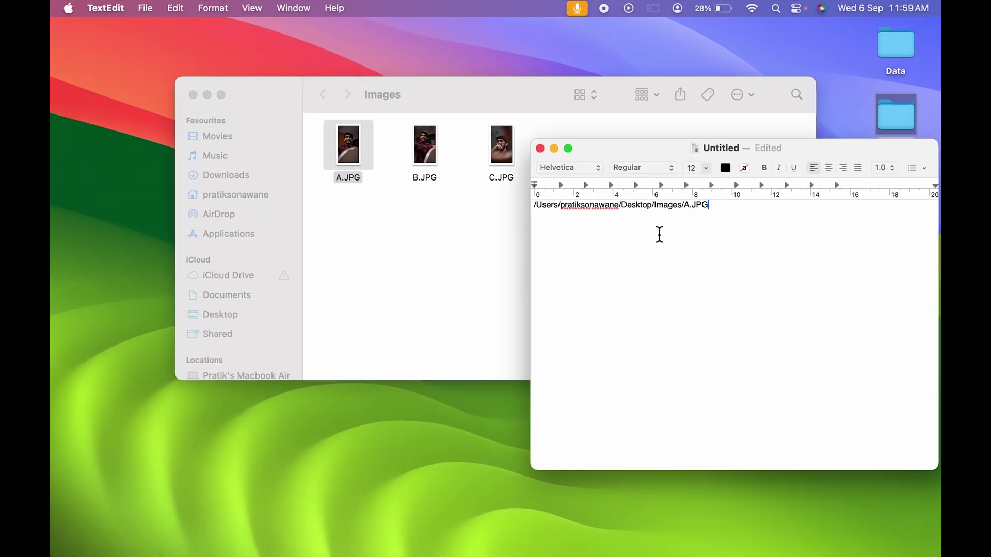
Walk Macintosh HD › Users › pratiksonawane › Desktop › Images to locate A.JPG
click(303, 309)
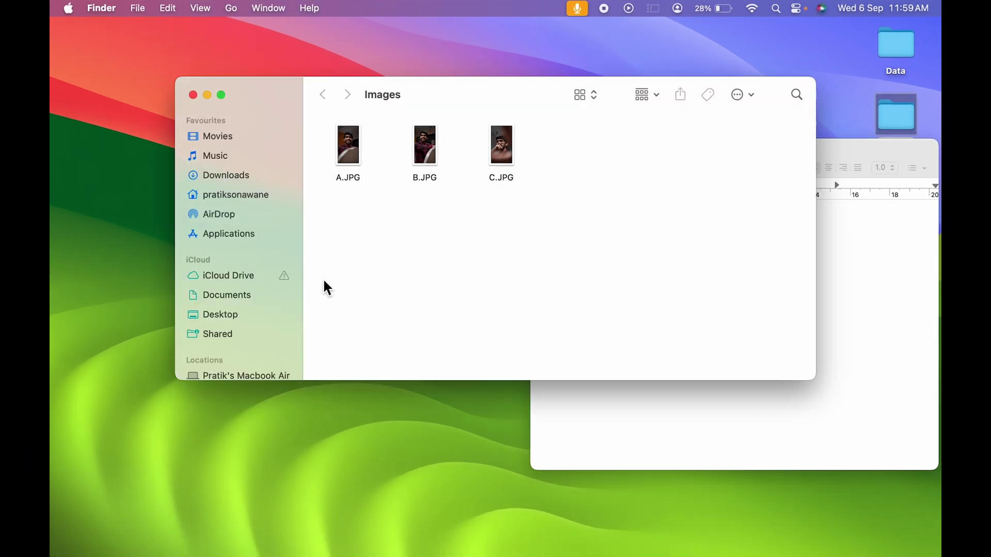
scroll(213, 289, down, 4)
scroll(218, 234, down, 1)
click(225, 245)
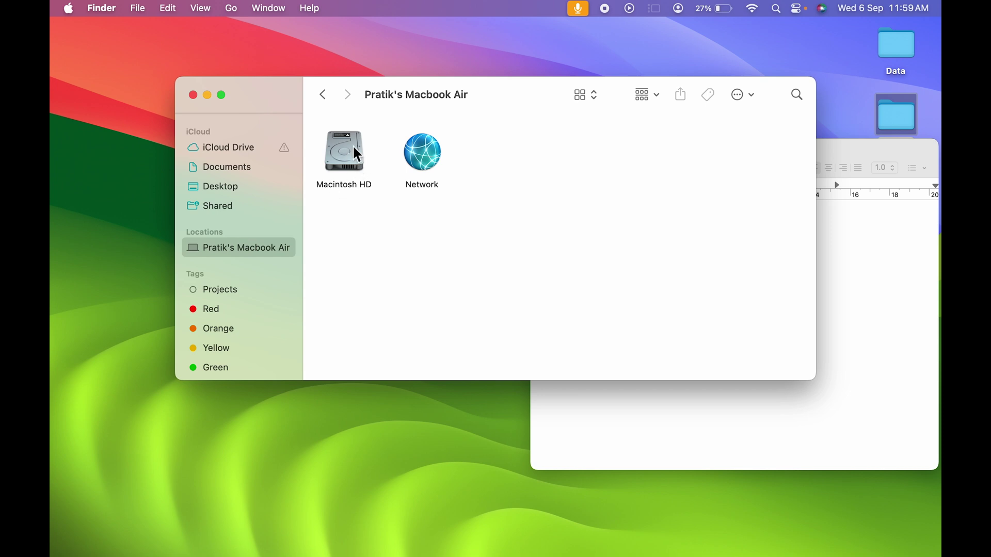
double_click(346, 163)
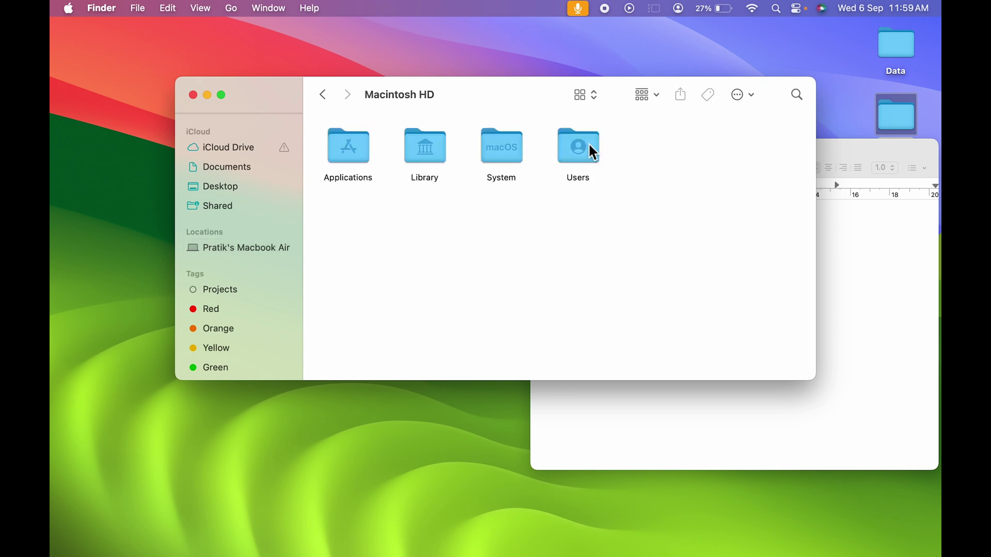
double_click(573, 159)
click(615, 209)
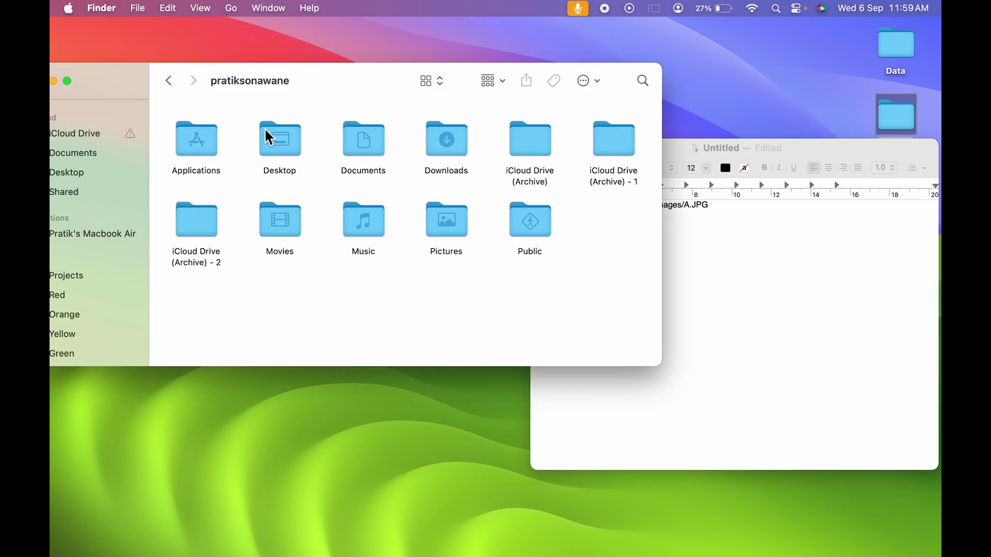
double_click(280, 143)
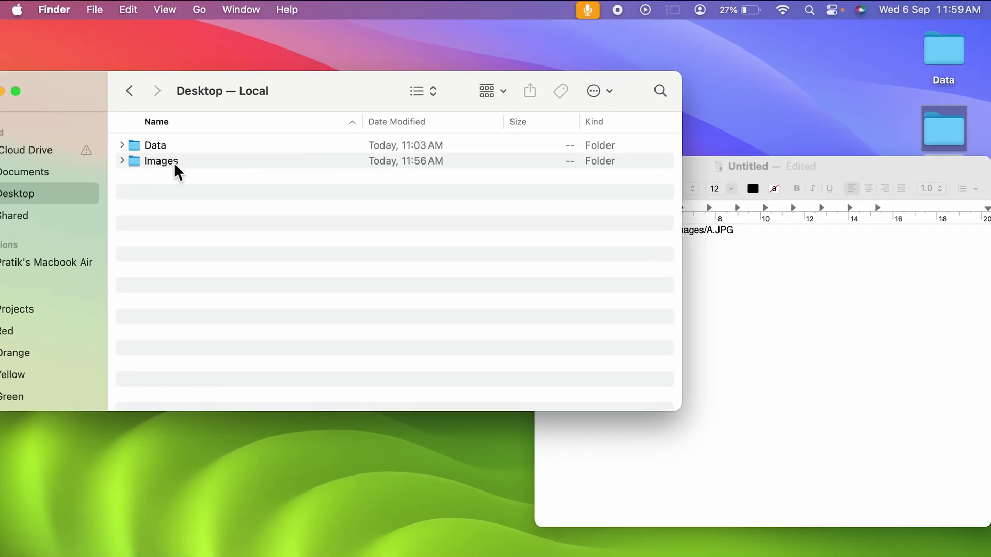
double_click(175, 161)
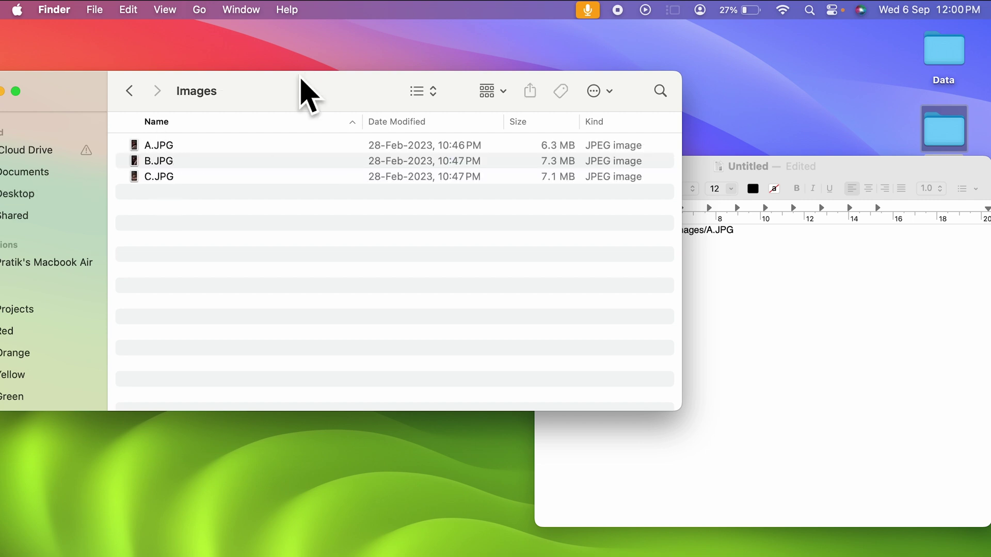
click(847, 341)
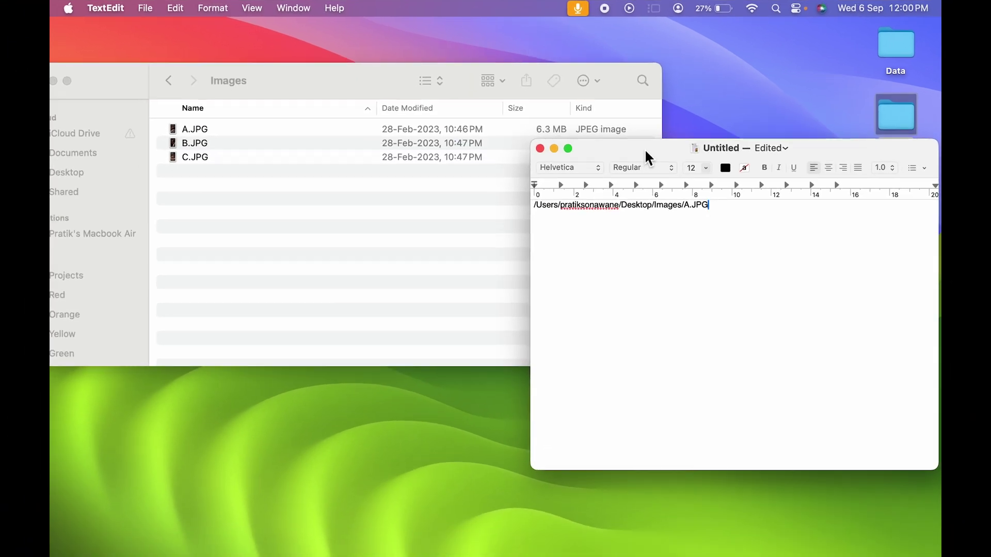
Move the pasted-path TextEdit document toward the screen centre
drag(654, 172, 451, 139)
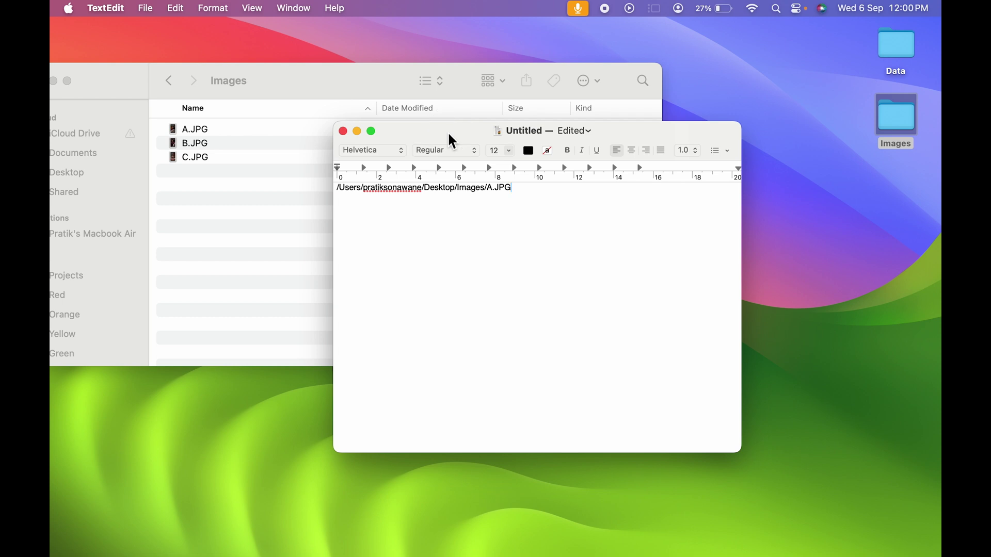